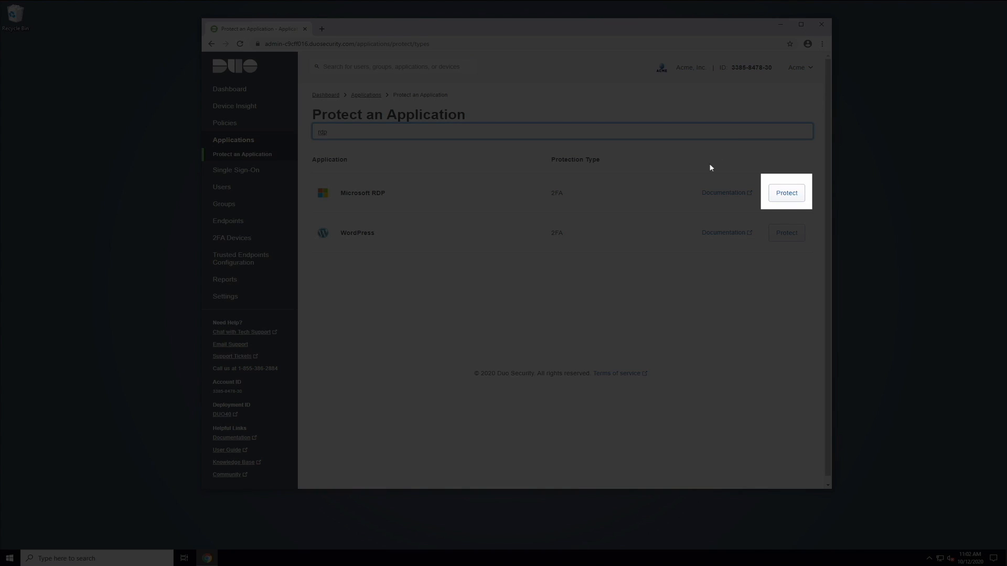
Step: Protect the Microsoft RDP application and download the Duo Authentication for Windows Logon installer package from the First Steps section of its documentation
click(798, 198)
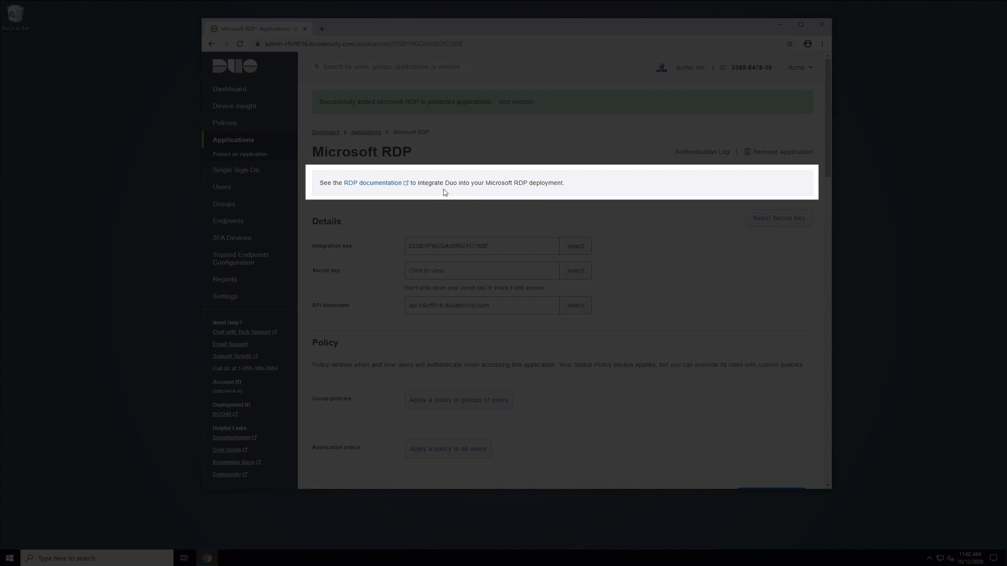
click(382, 182)
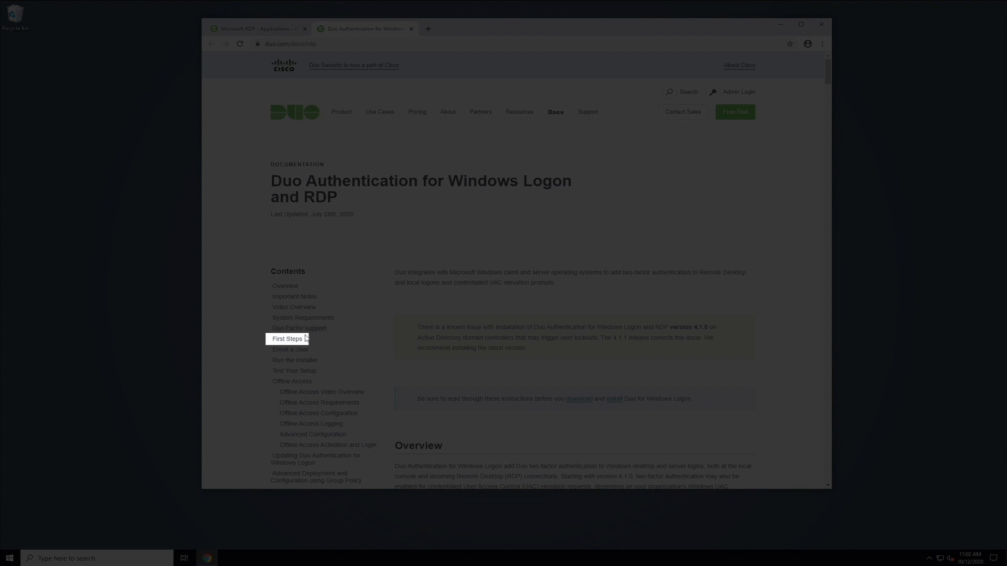
click(299, 340)
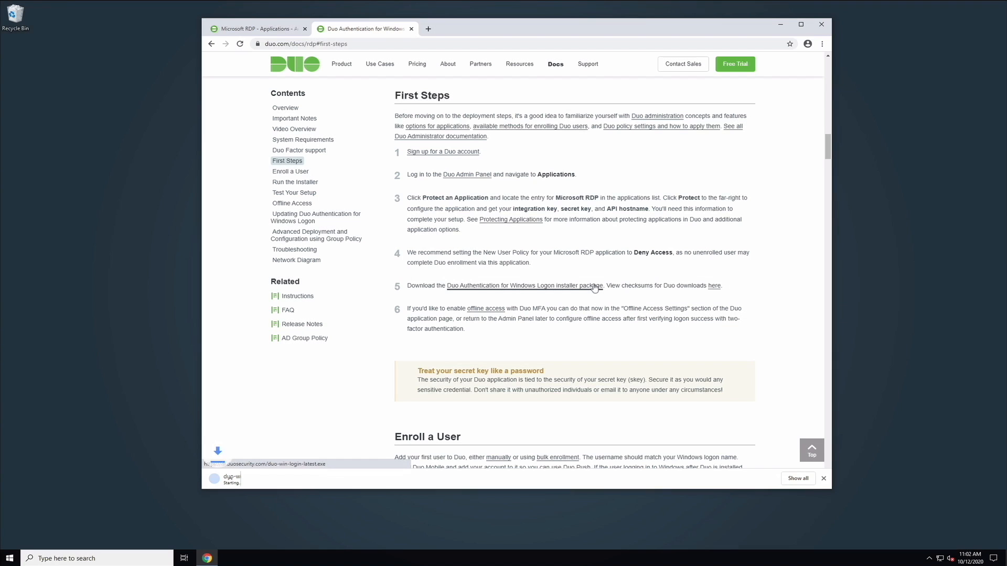
click(594, 287)
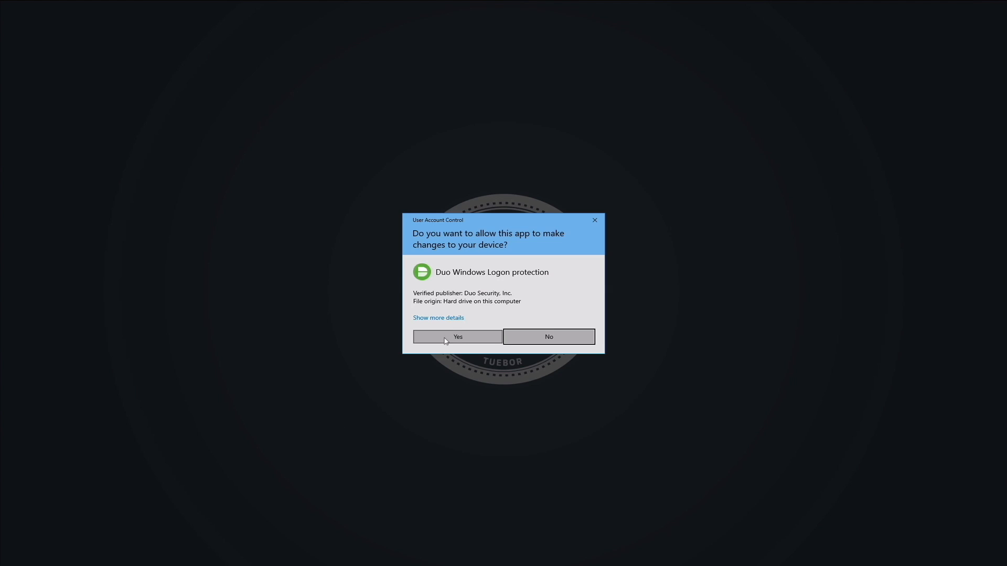
Step: Allow the Duo Windows Logon installer to make changes and arrange its wizard beside the browser window
click(446, 340)
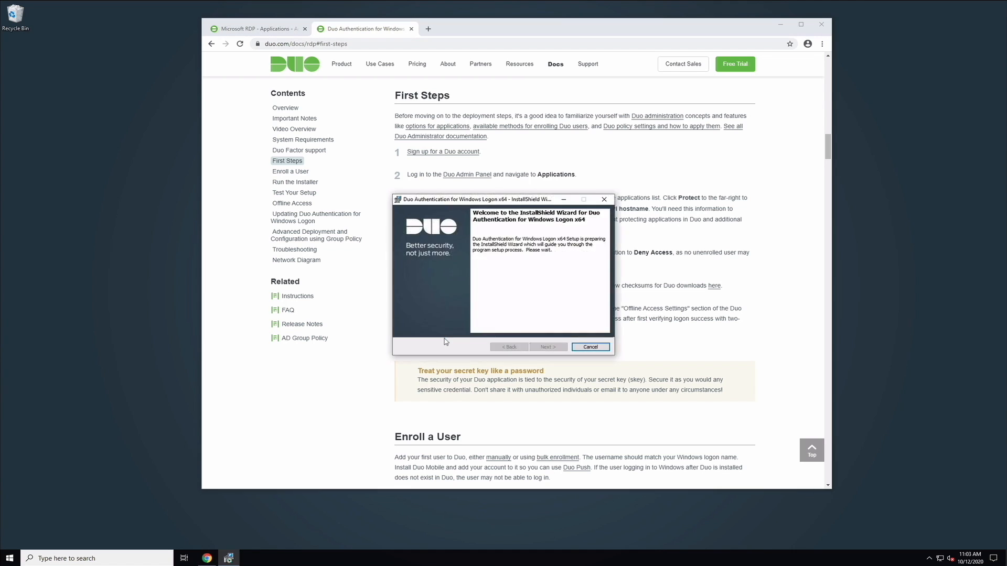
drag(455, 199, 815, 197)
drag(753, 25, 615, 26)
drag(839, 196, 802, 183)
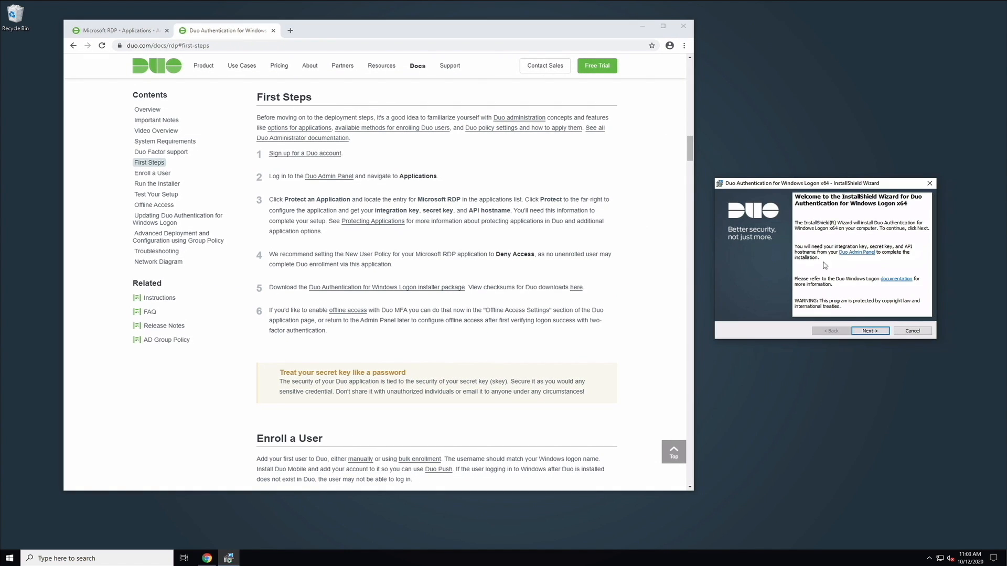
Step: Copy the API hostname api-c9cff016.duosecurity.com from the Microsoft RDP application page into the installer's connectivity check and continue
click(884, 332)
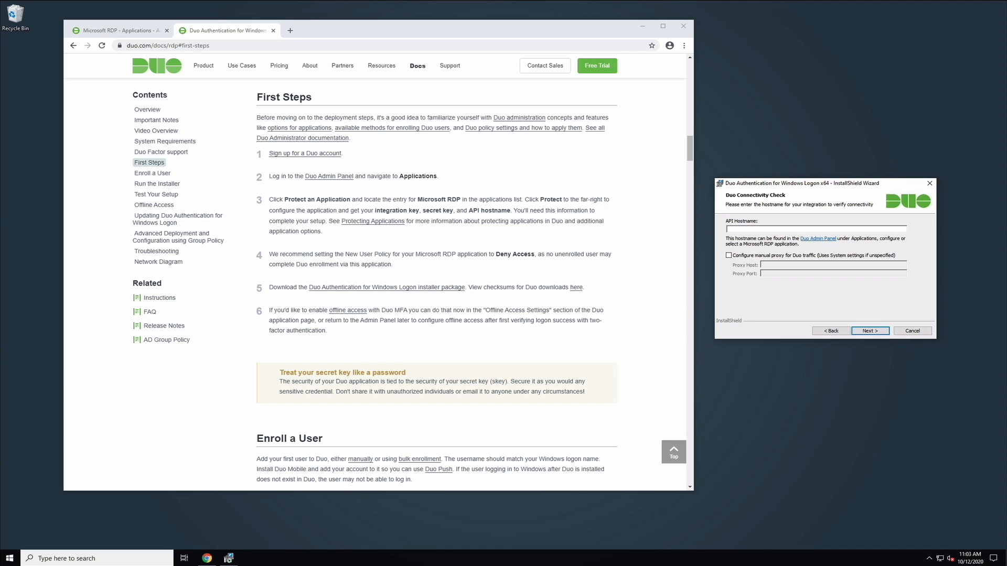
click(133, 30)
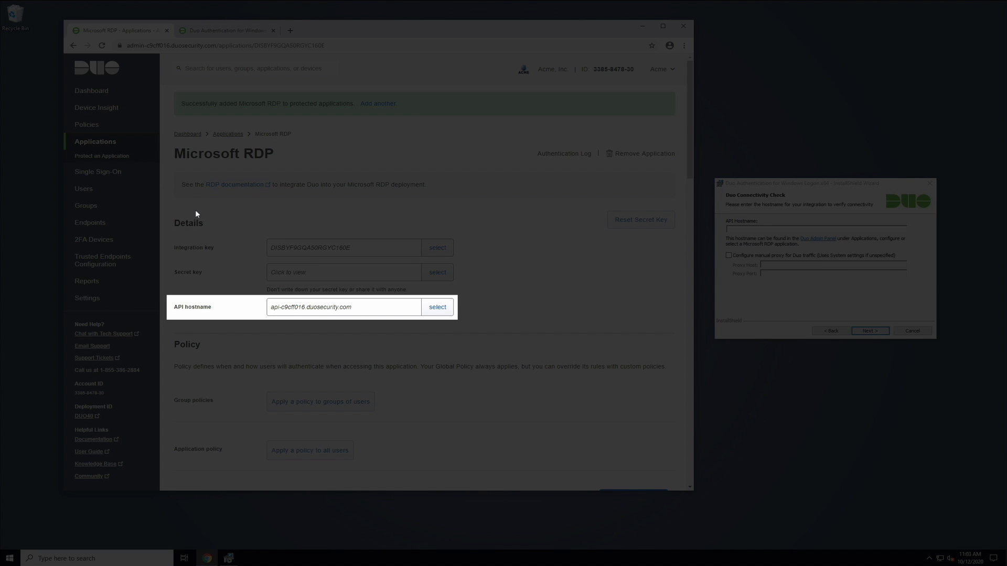
click(366, 313)
key(ctrl+c)
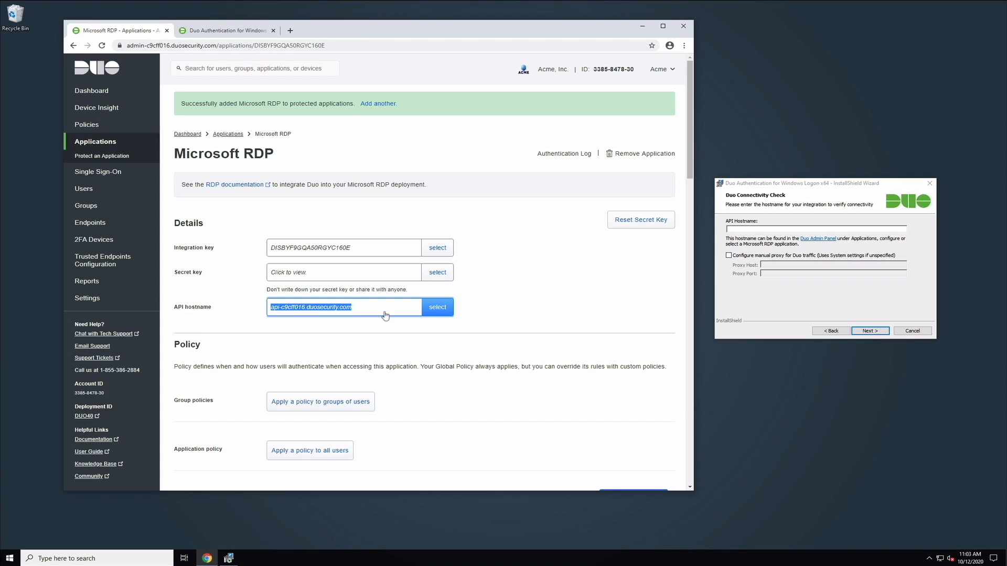
click(754, 228)
key(ctrl+v)
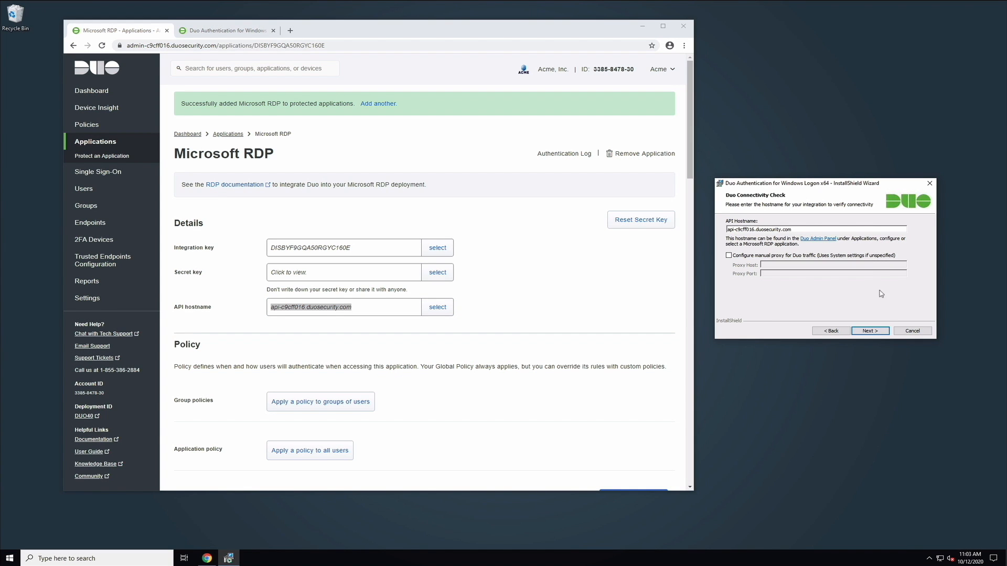
click(870, 331)
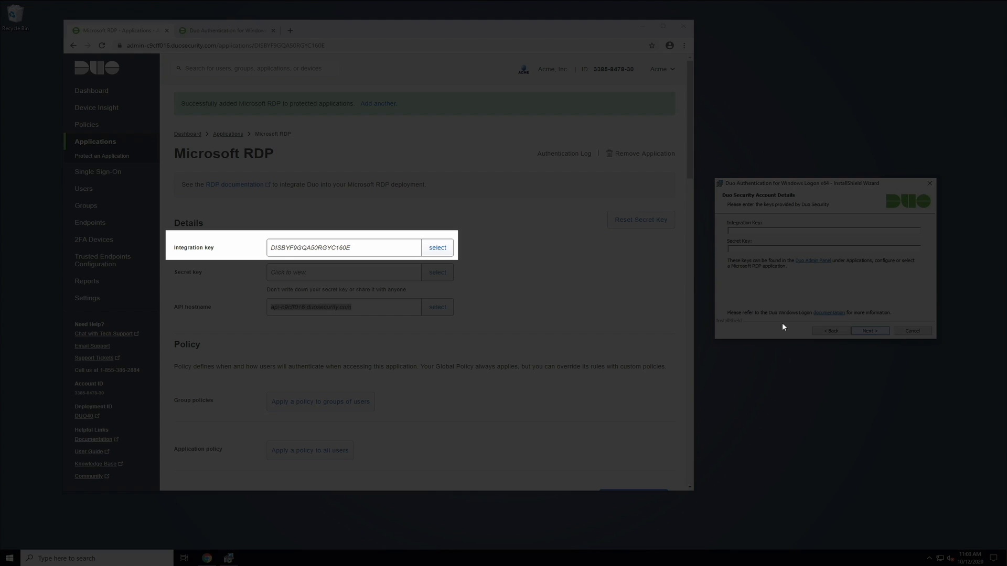
Step: Copy the integration key and secret key from the Microsoft RDP application page into the installer's account details and continue
click(438, 249)
key(ctrl+c)
click(757, 230)
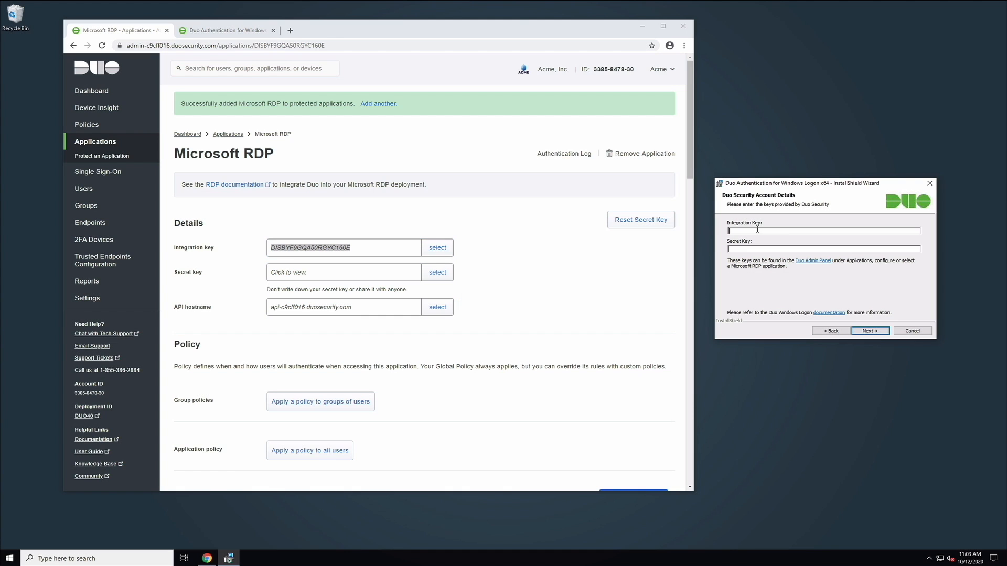
key(ctrl+v)
click(439, 273)
key(ctrl+c)
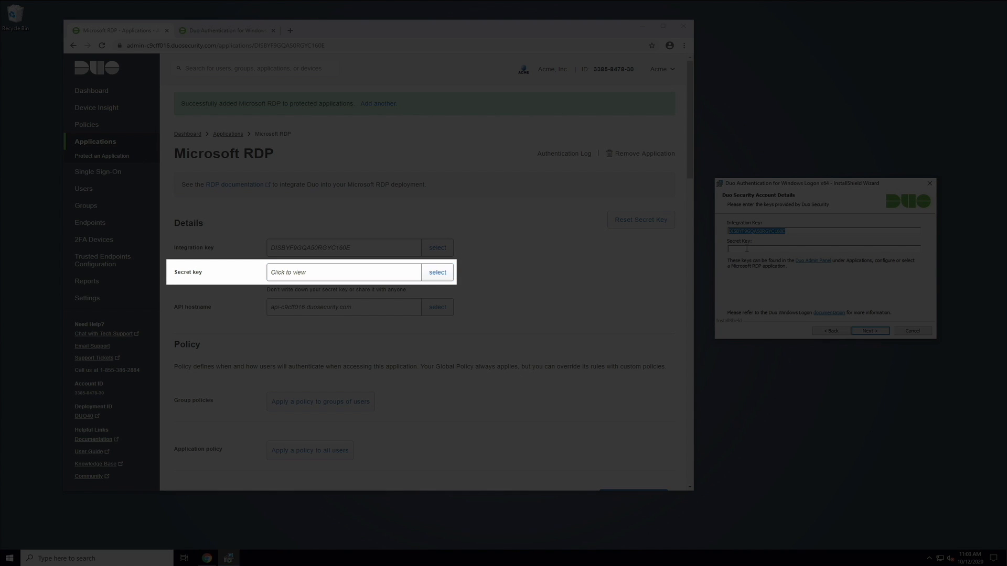
click(840, 249)
key(ctrl+v)
click(870, 331)
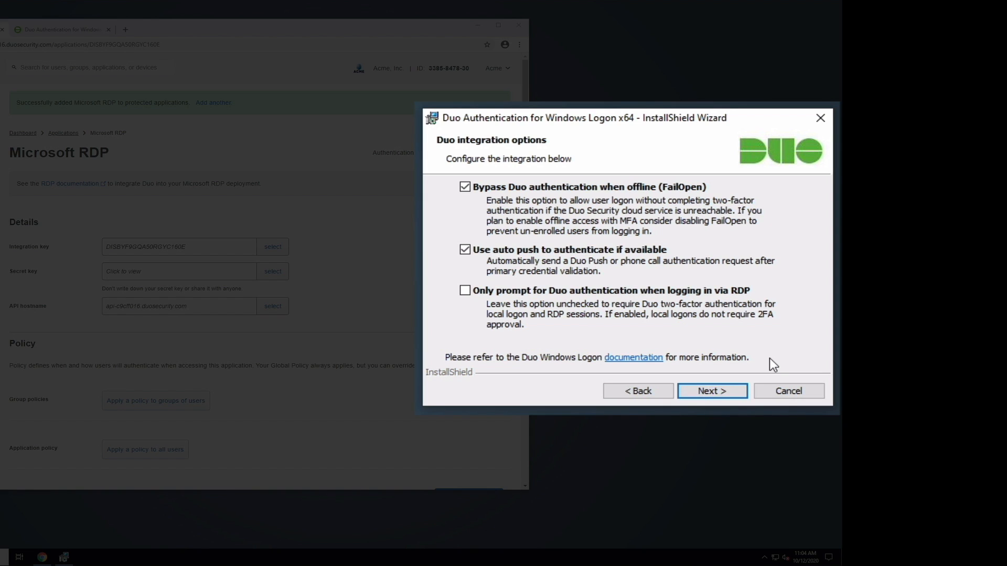
Step: Enable UAC Elevation Protection, keep the other integration options at their defaults, and complete the Duo Authentication for Windows Logon installation
click(737, 389)
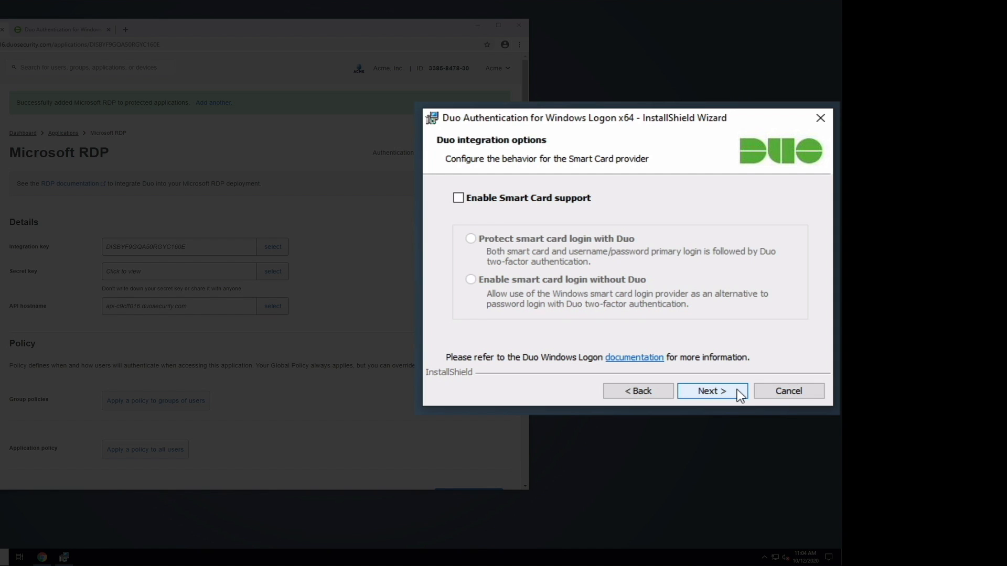
click(732, 390)
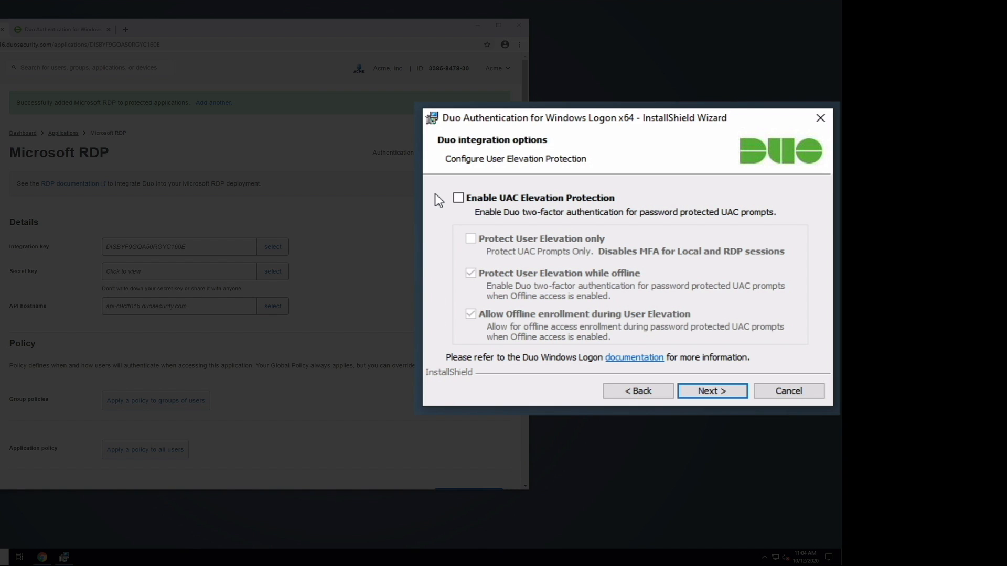
click(458, 199)
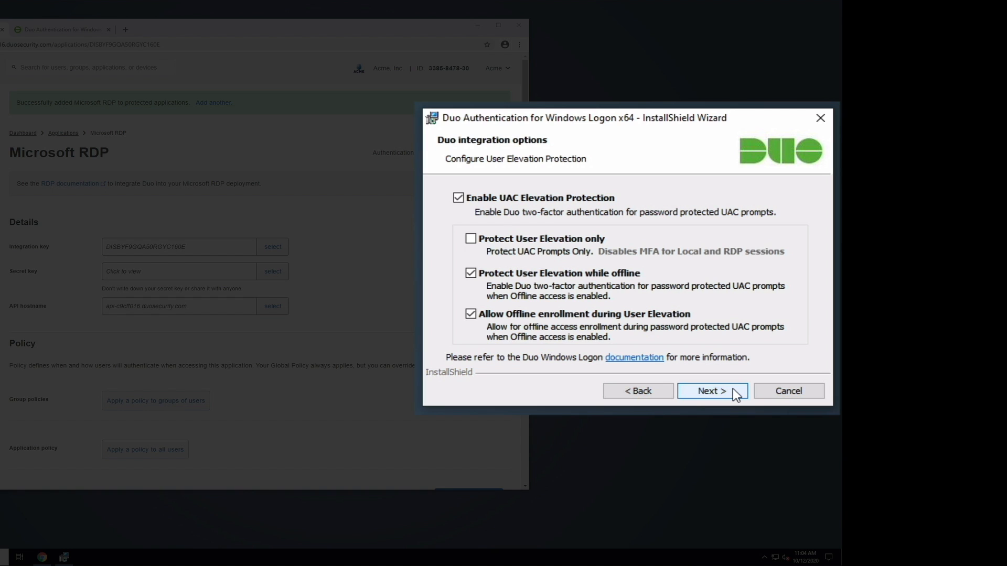
click(732, 390)
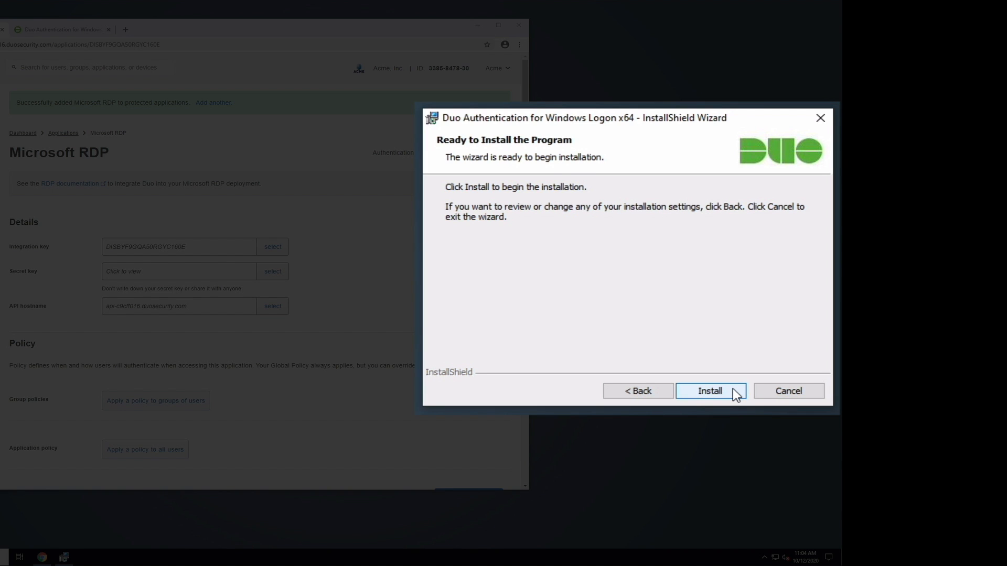
click(732, 391)
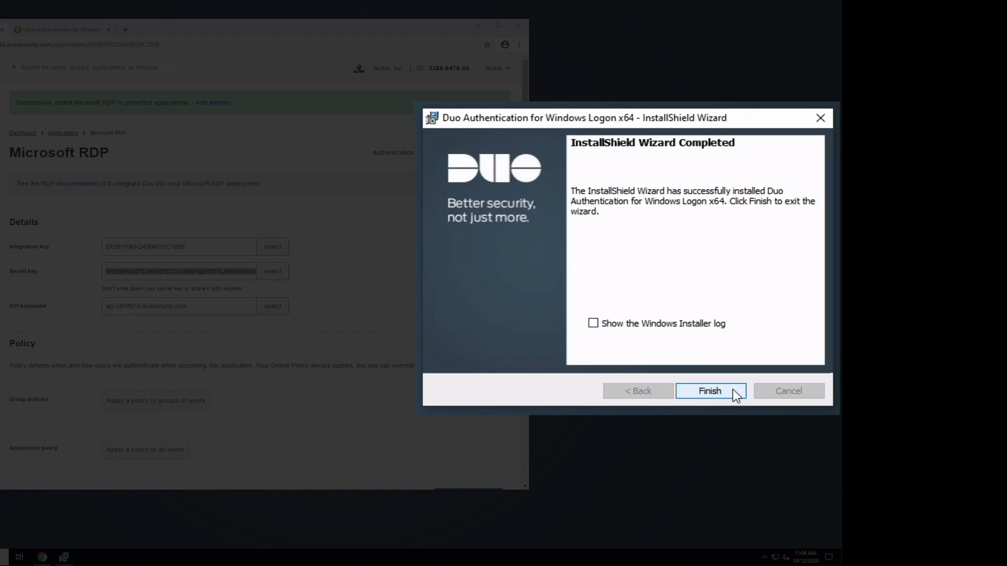
click(732, 389)
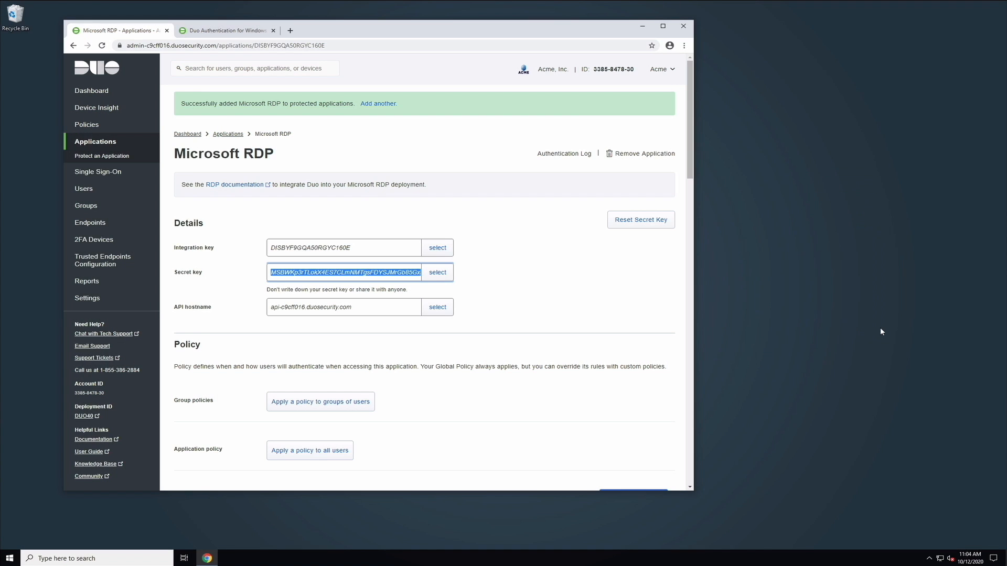
Step: Return to the Windows sign-in screen, sign in with the account password, and request a Duo Push to test the two-factor prompt
click(6, 557)
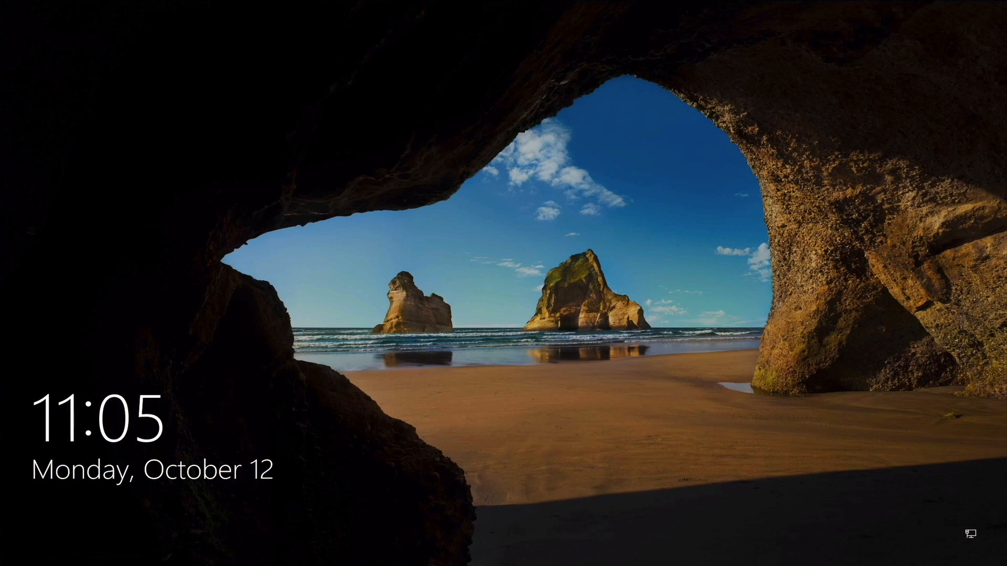
click(41, 357)
text(••••)
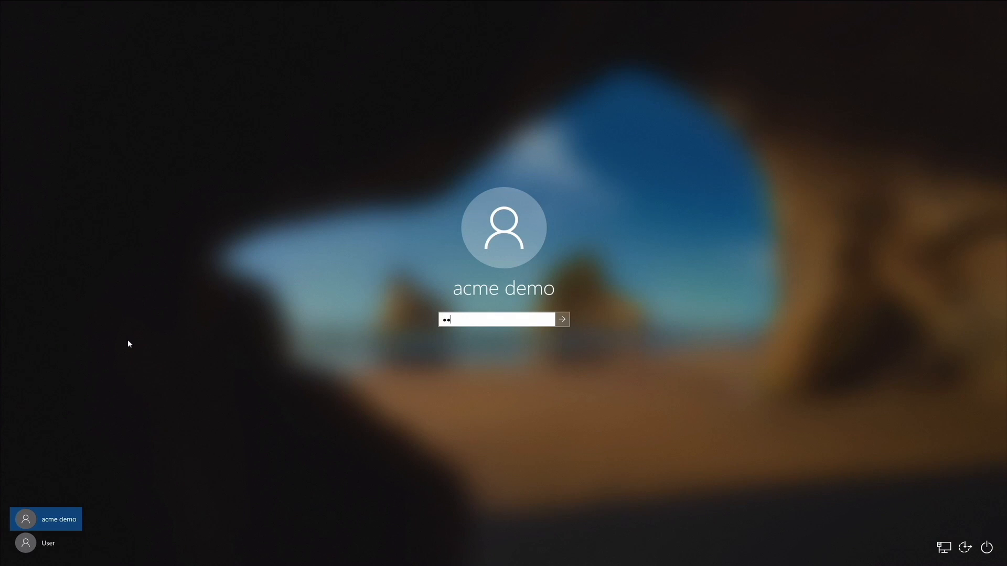
text(••••••)
key(Return)
text(••••••••)
key(Return)
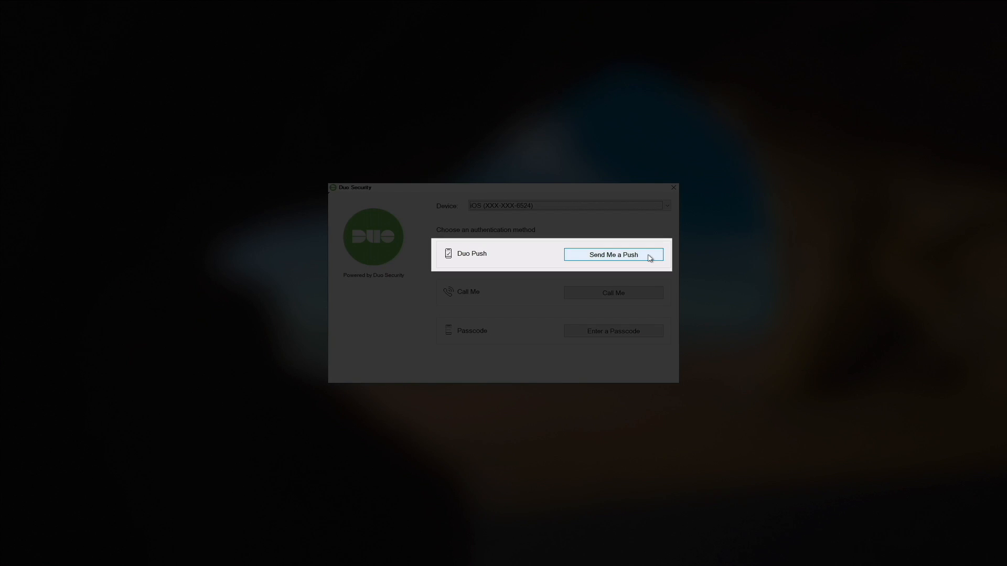
click(650, 258)
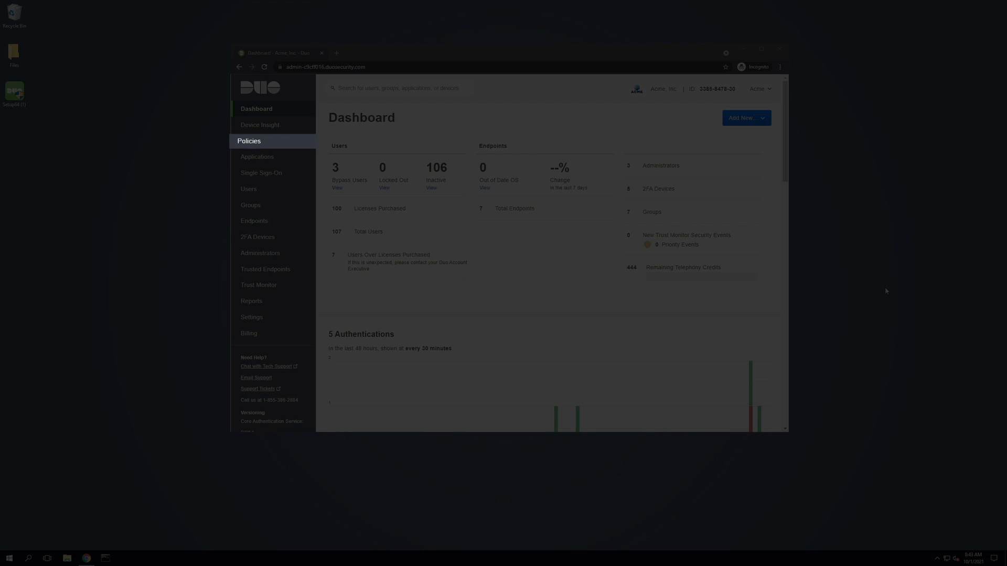
Step: Start a new custom policy in the Duo Admin Panel and name it "Trusted Sessions Windows"
click(288, 142)
scroll(777, 274, down, 8)
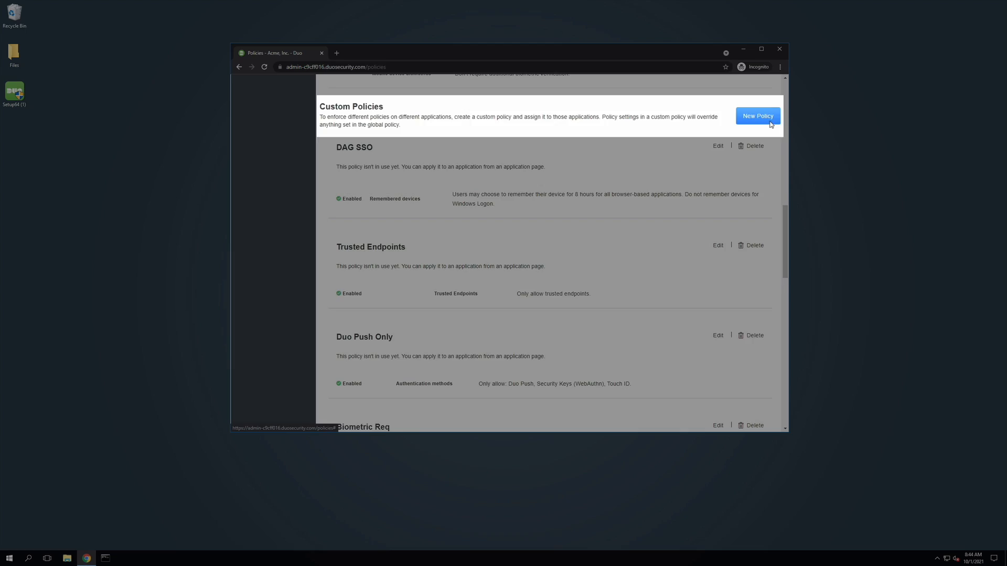
click(762, 123)
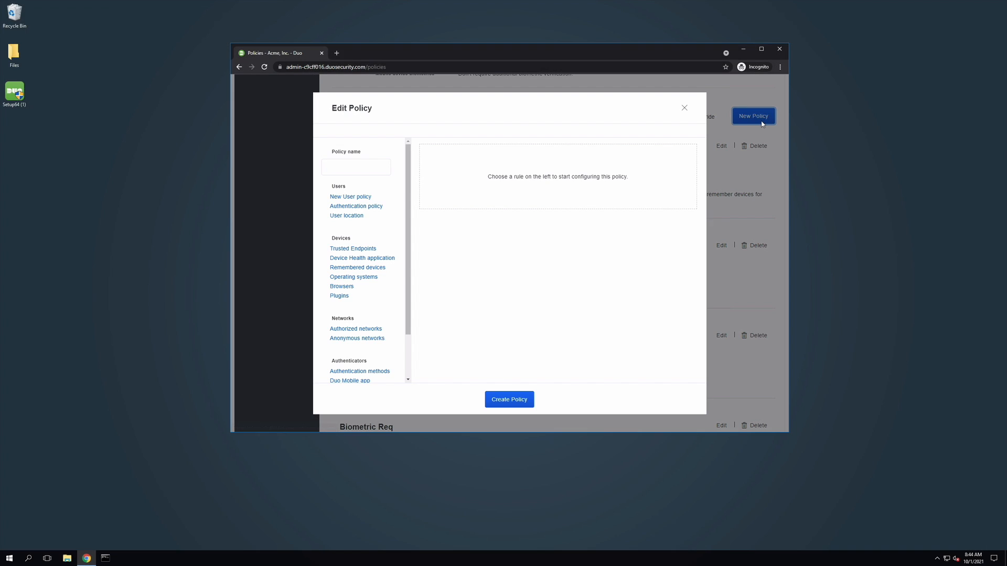
click(384, 167)
text(Trusted Sess)
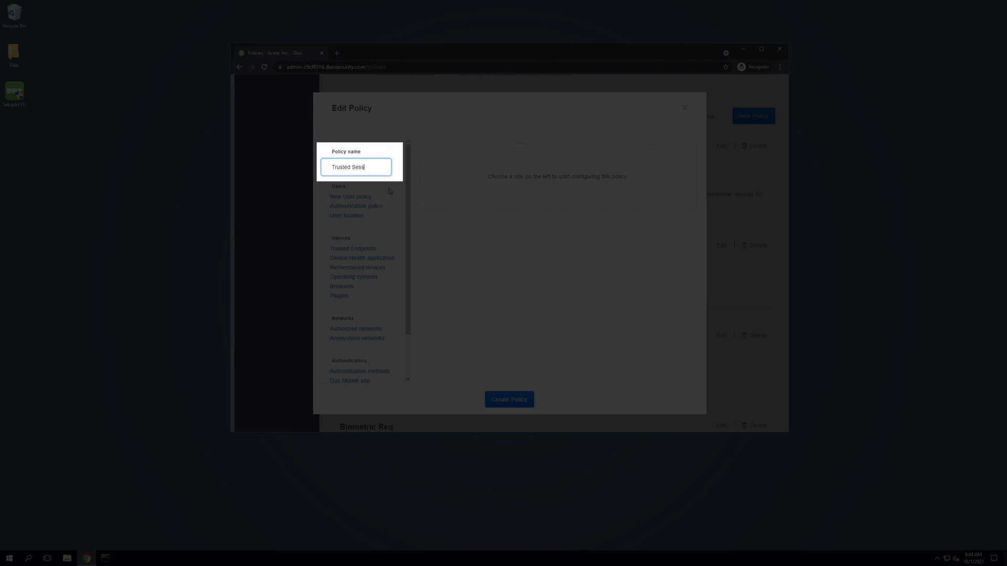
text(ions Windows)
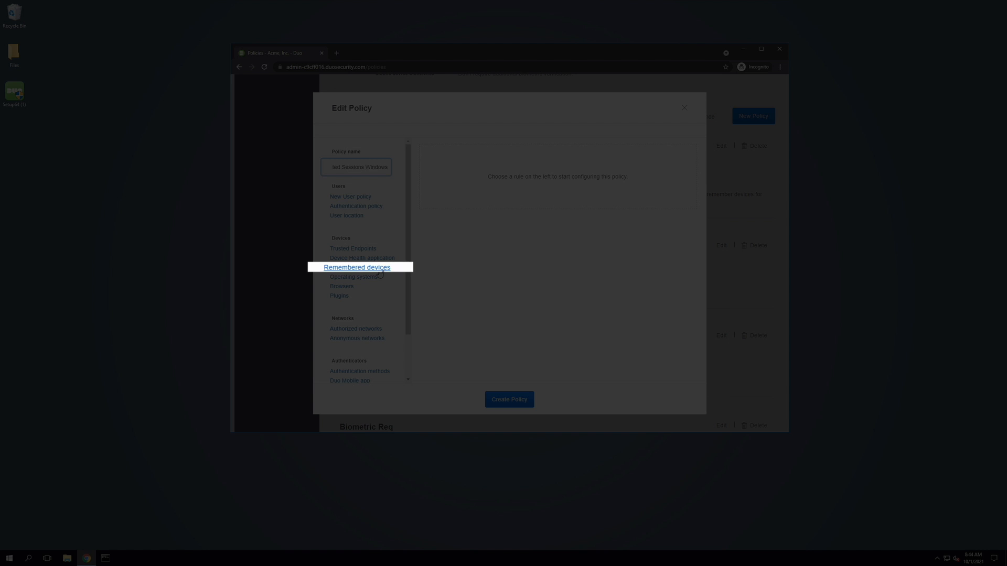
Step: Set the policy to remember devices for Windows Logon for 10 hours and create it
click(380, 269)
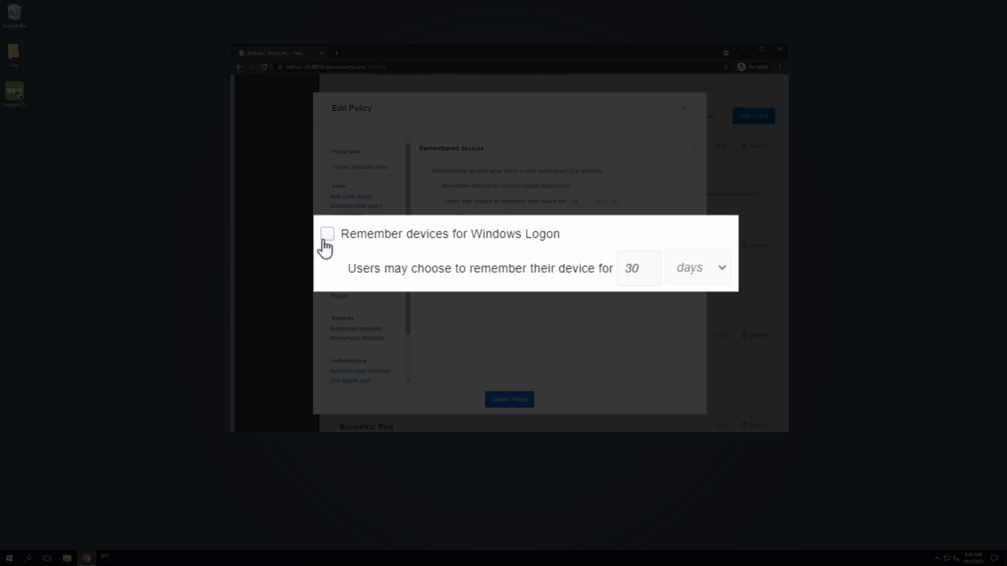
click(435, 245)
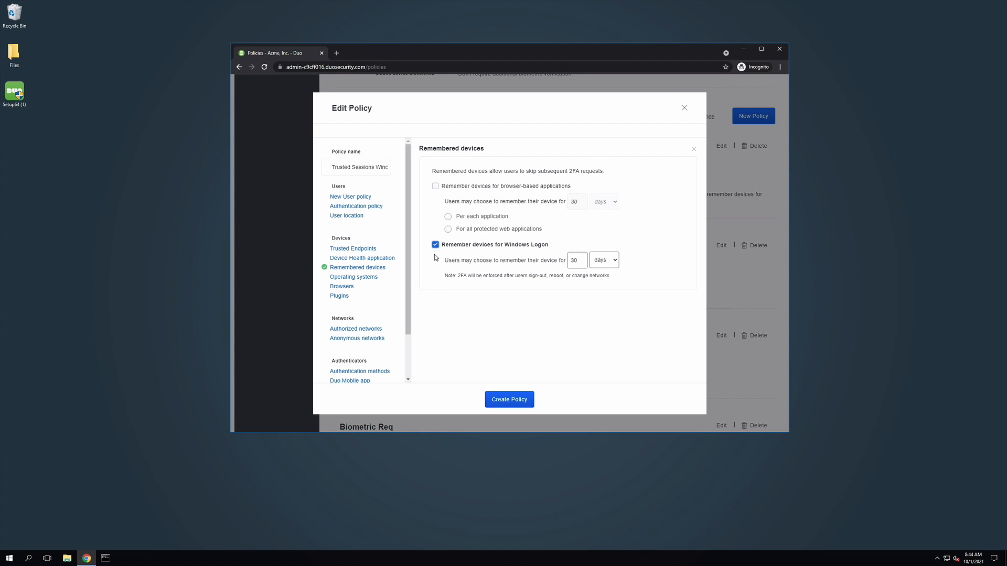
double_click(568, 261)
text(10)
click(604, 260)
click(607, 286)
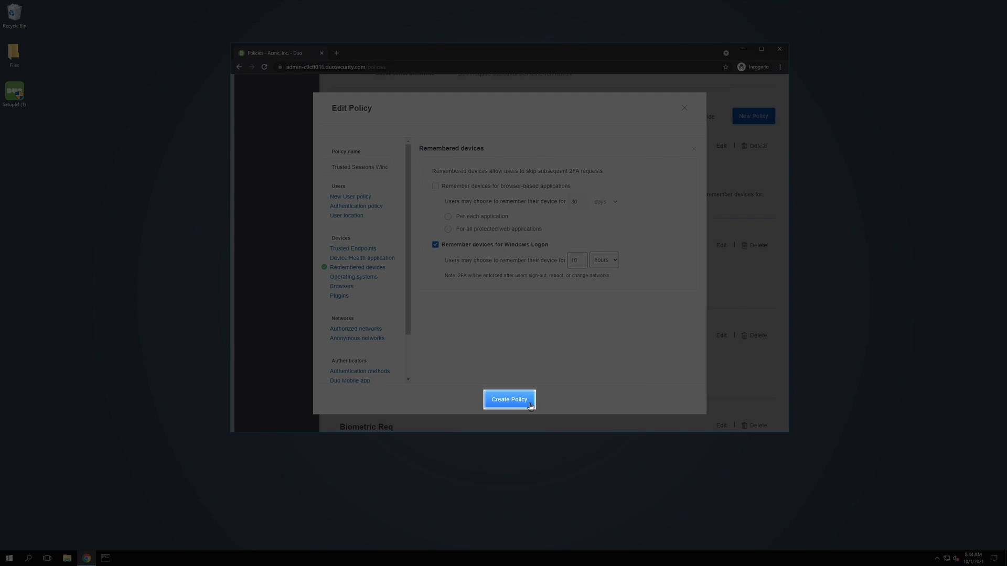
click(530, 400)
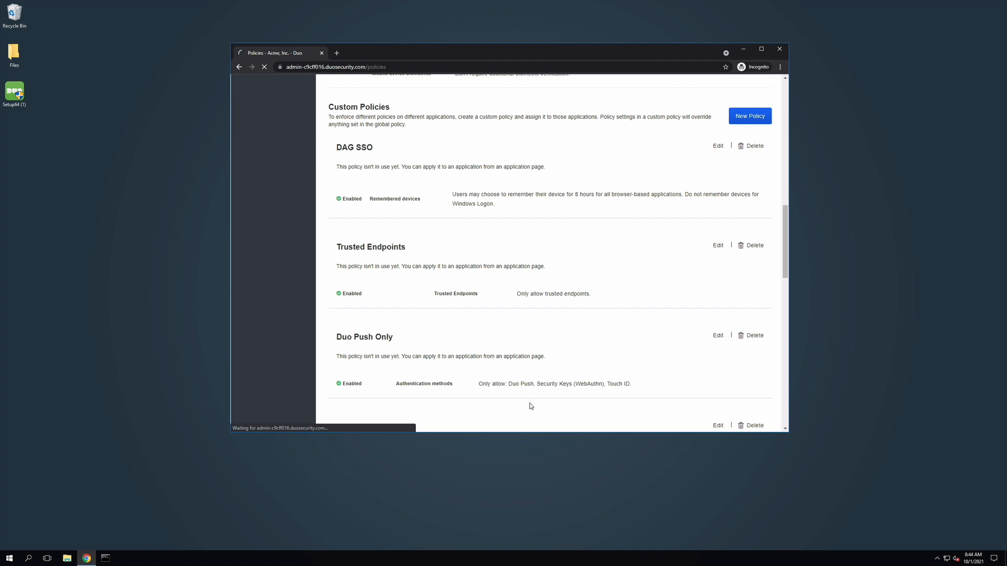
Step: Open the Microsoft RDP application's settings from the list of protected applications in the Duo Admin Panel
drag(784, 209, 775, 90)
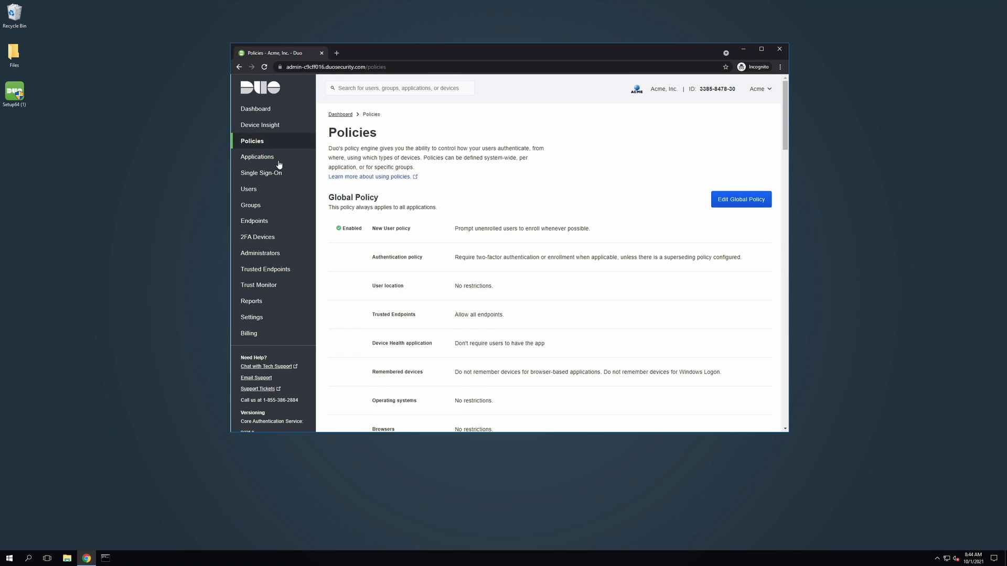
click(279, 159)
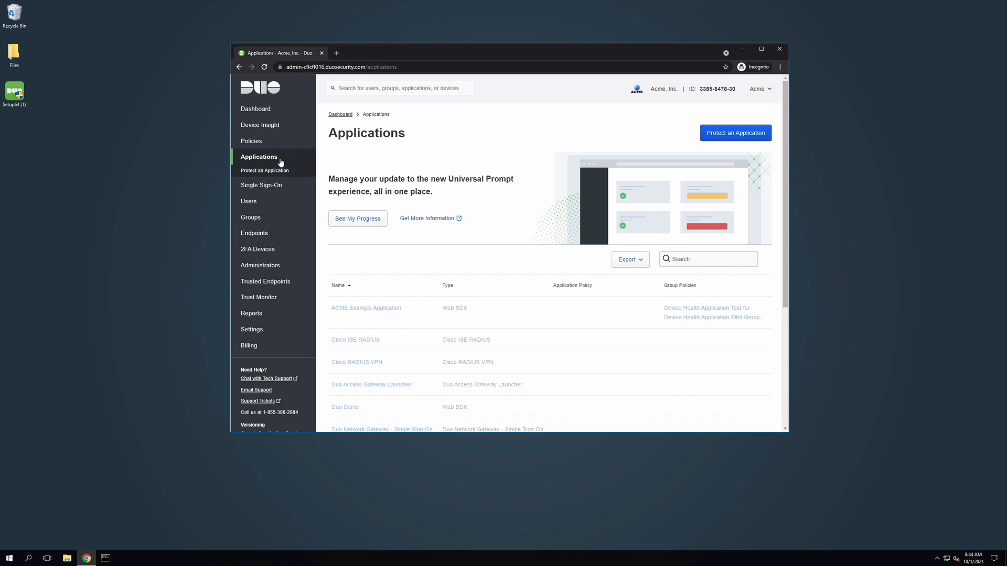
scroll(502, 286, down, 3)
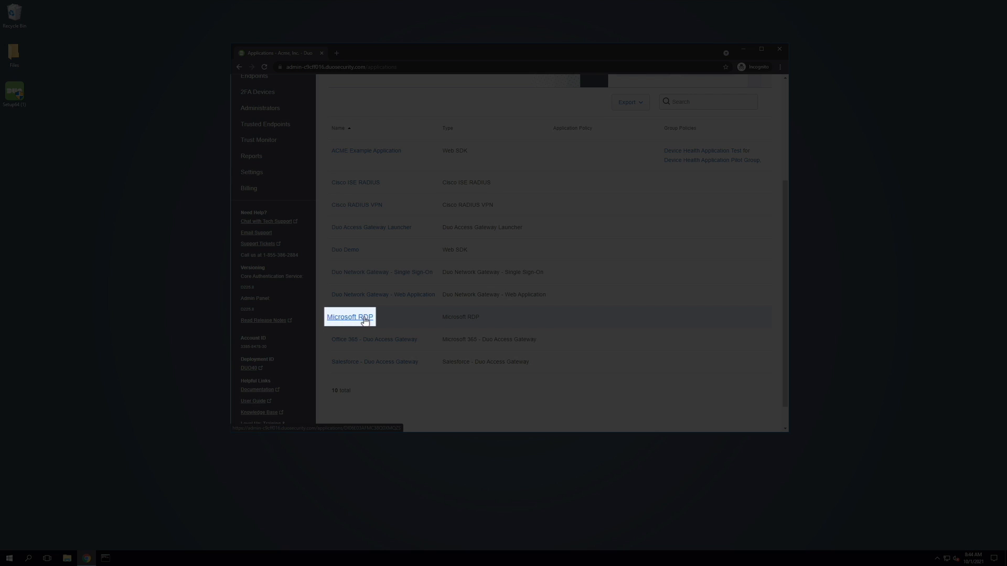
click(366, 319)
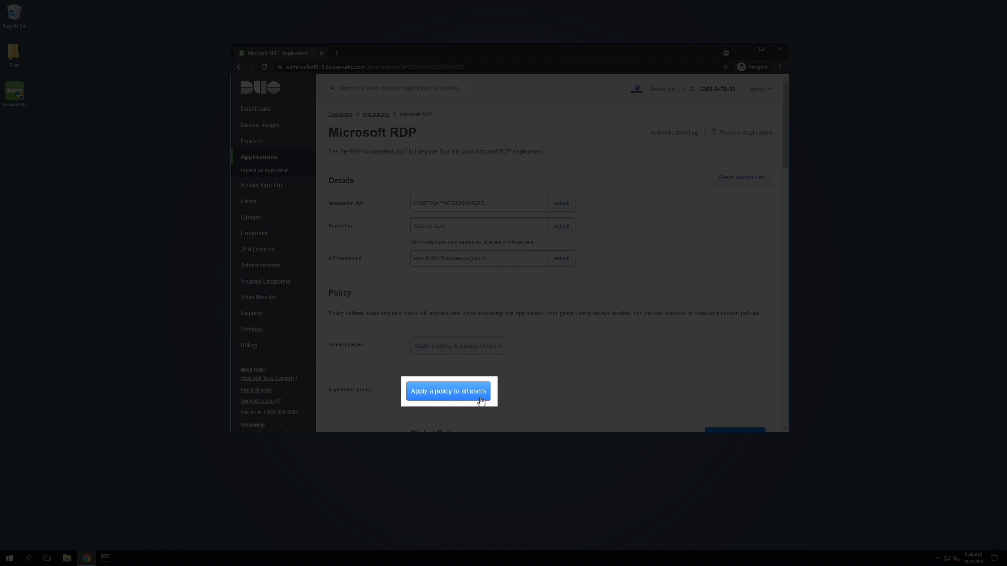
Step: Apply the "Trusted Sessions Windows" policy to all users of the Microsoft RDP application
click(479, 401)
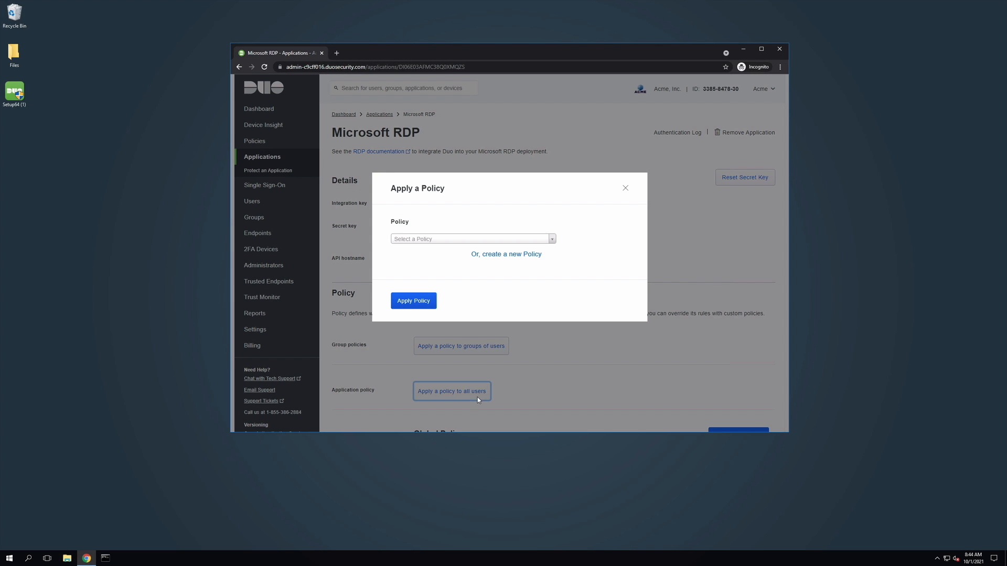
click(536, 240)
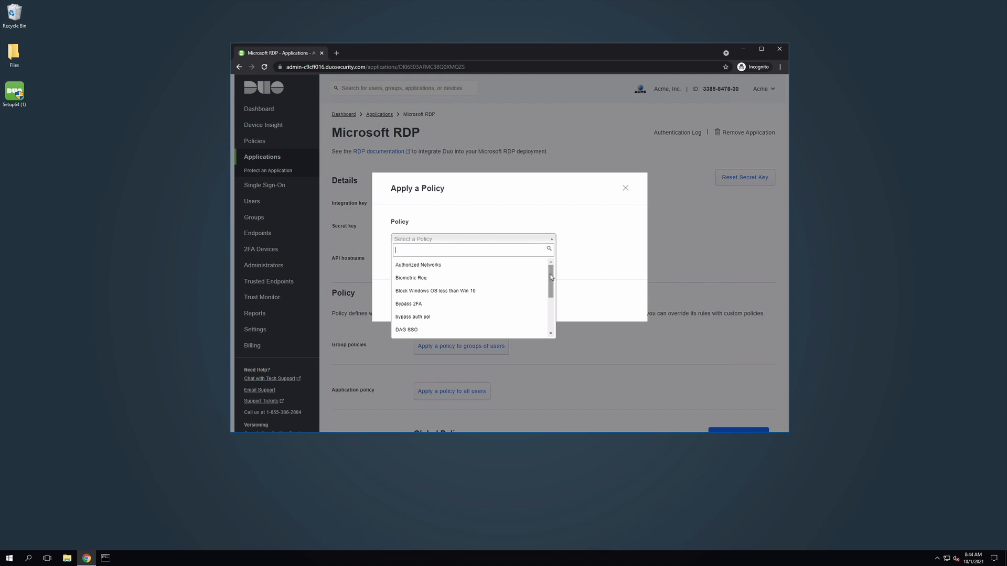
scroll(546, 318, down, 3)
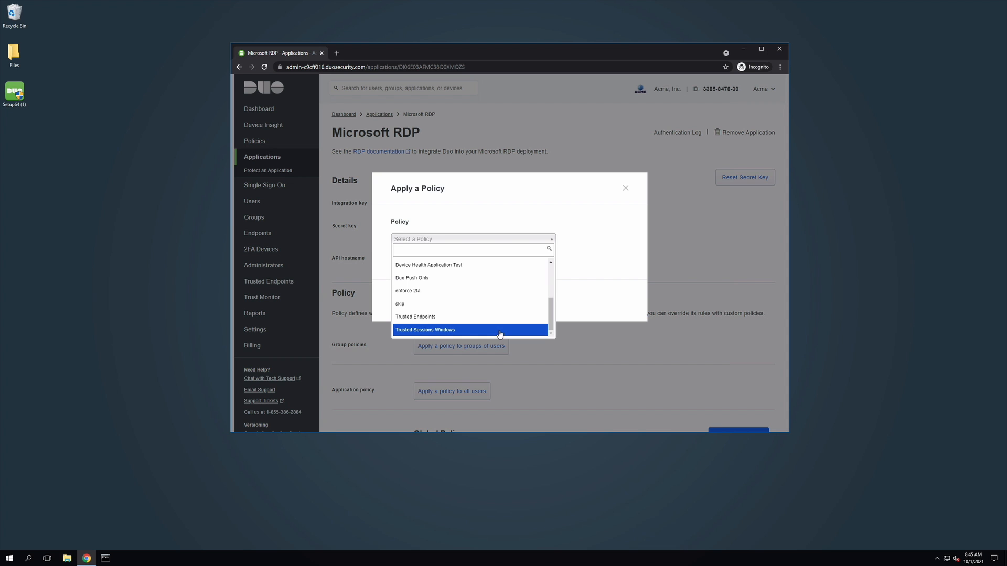
click(499, 330)
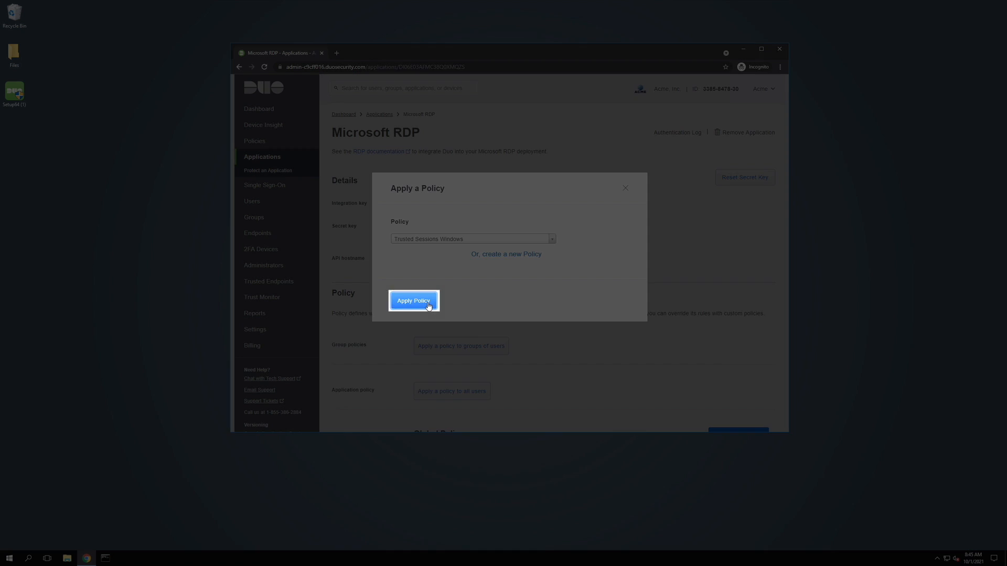
click(414, 301)
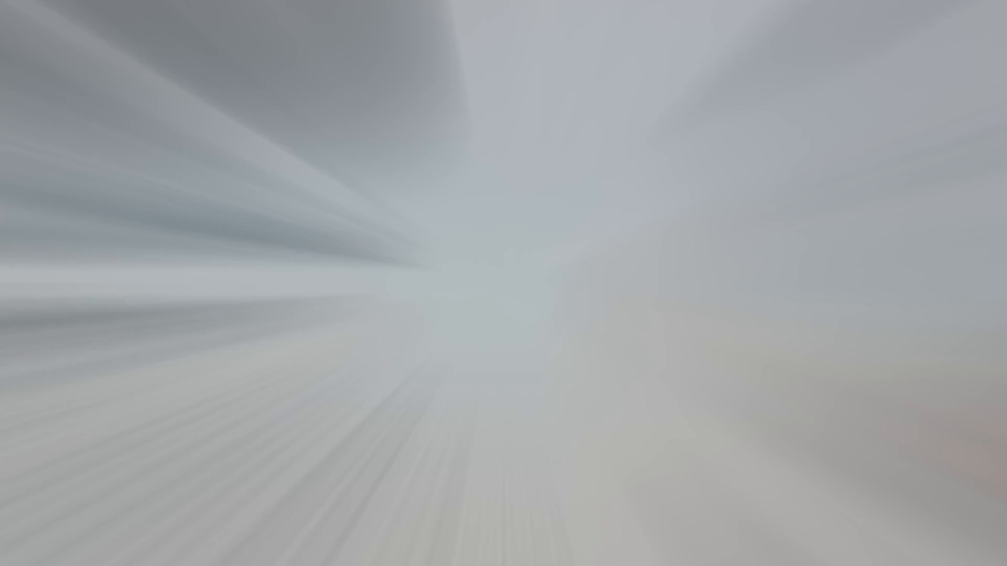
Step: Sign in to Windows with the account password and enable "Remember me for 10 hours" in the Duo prompt
key(ctrl+alt+Delete)
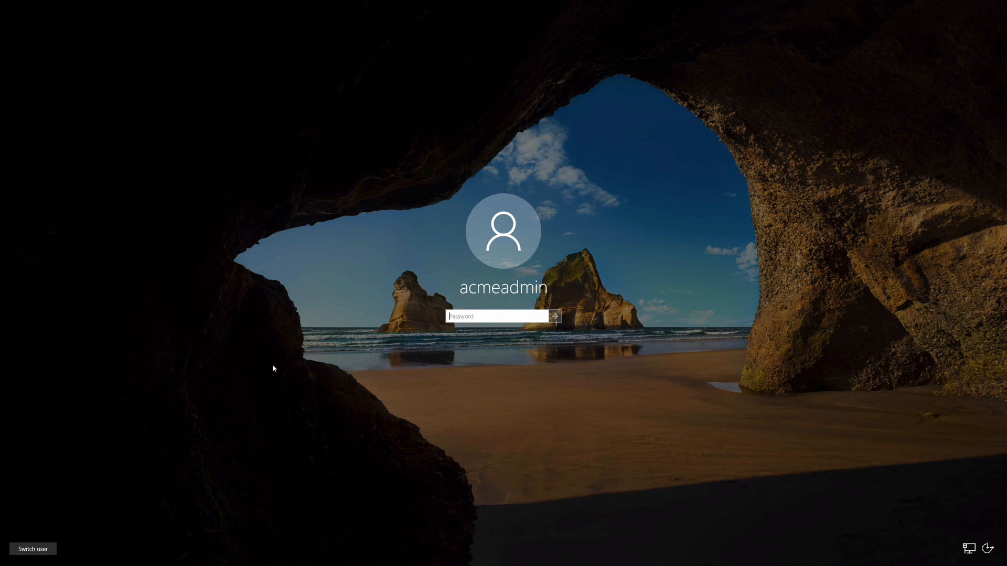
text(••••••••)
key(Return)
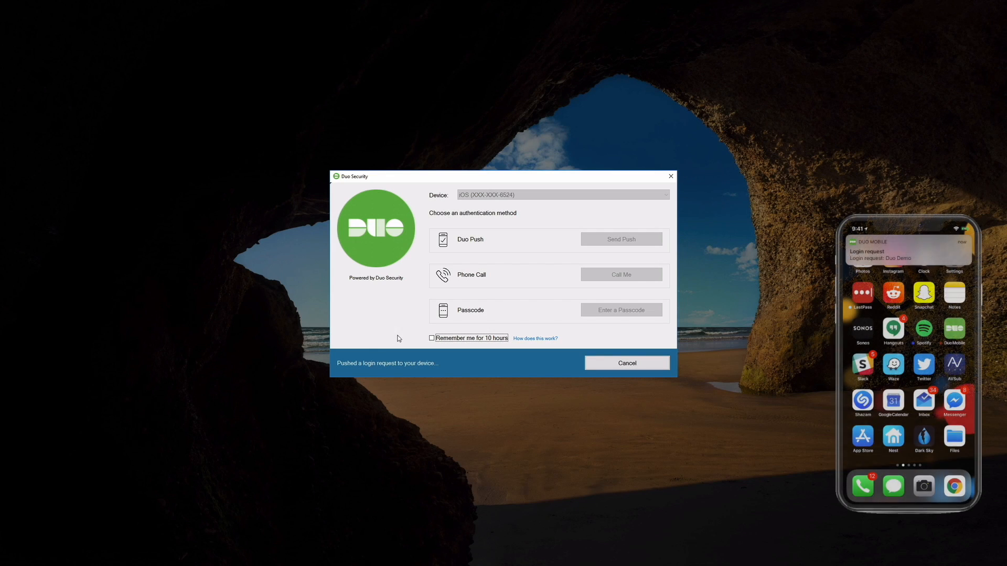
click(431, 338)
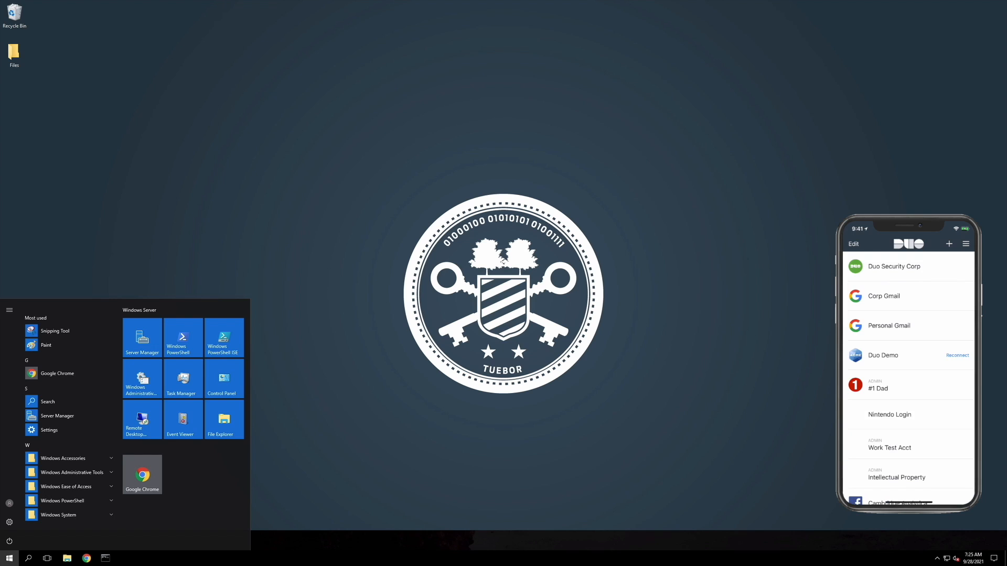
click(570, 346)
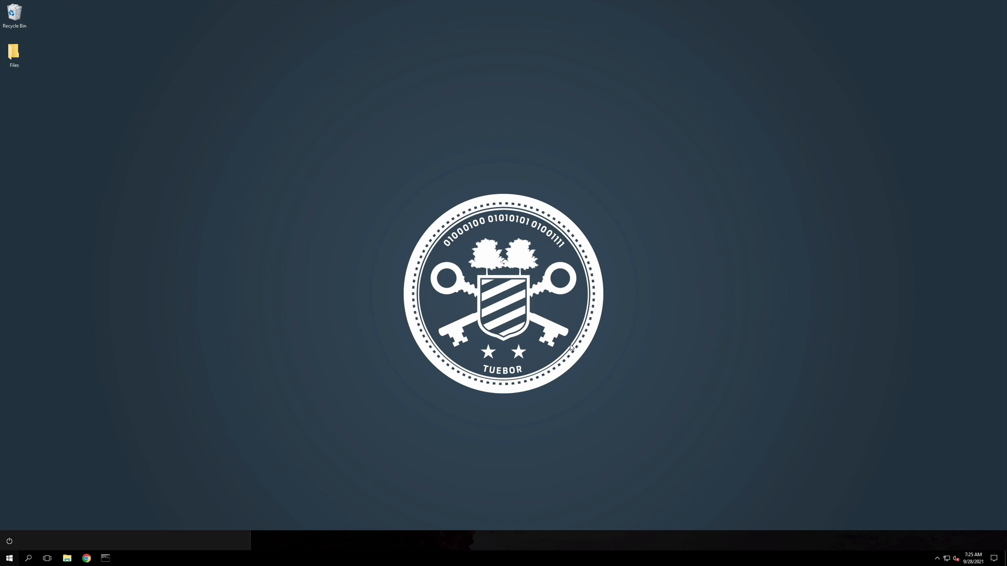
Step: Lock the current Windows session from the account options
click(9, 558)
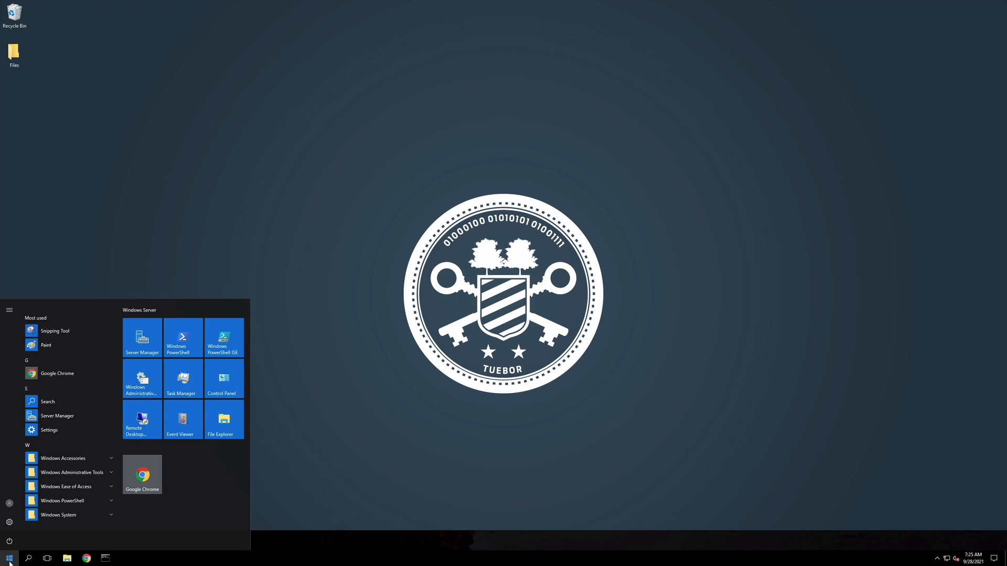
click(10, 504)
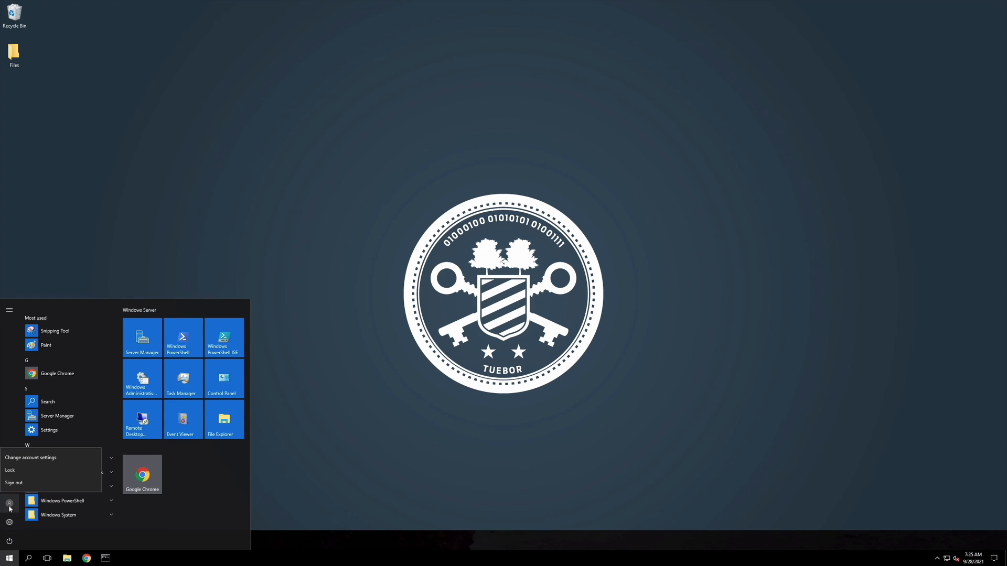
click(22, 471)
Step: Unlock the Windows session with the account password to test the remembered-device setting
key(ctrl+alt+Delete)
text(••••)
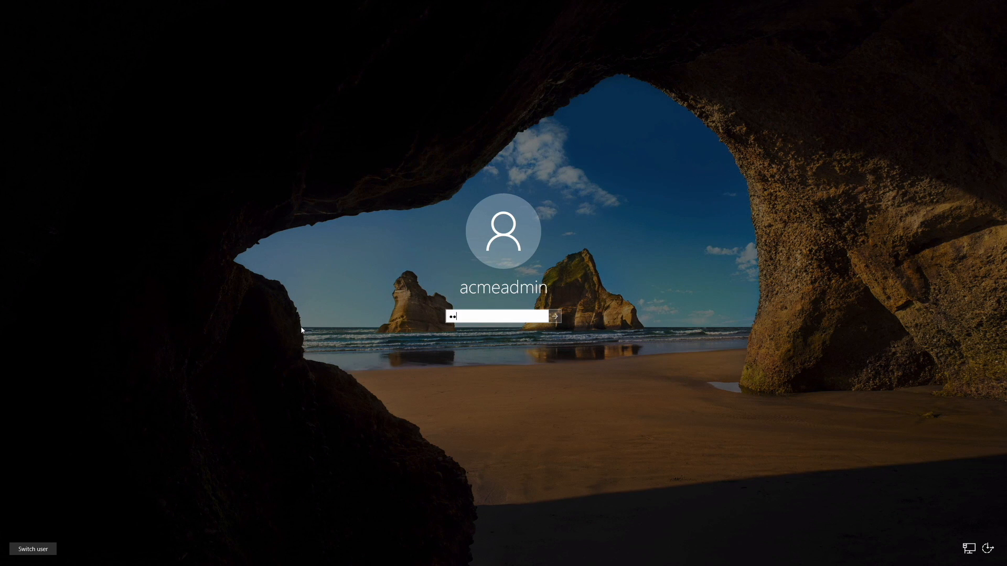
text(••••)
key(Return)
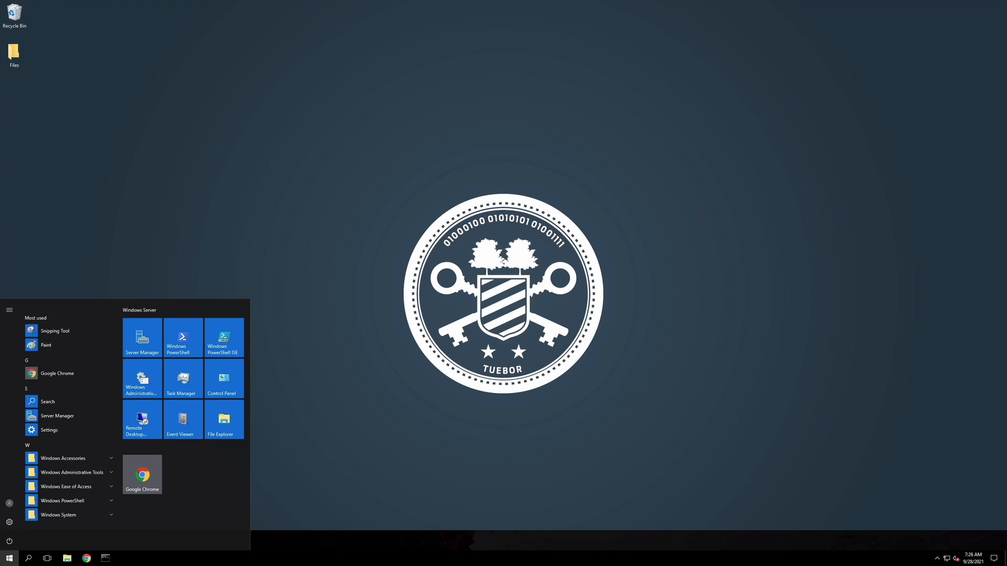
click(360, 330)
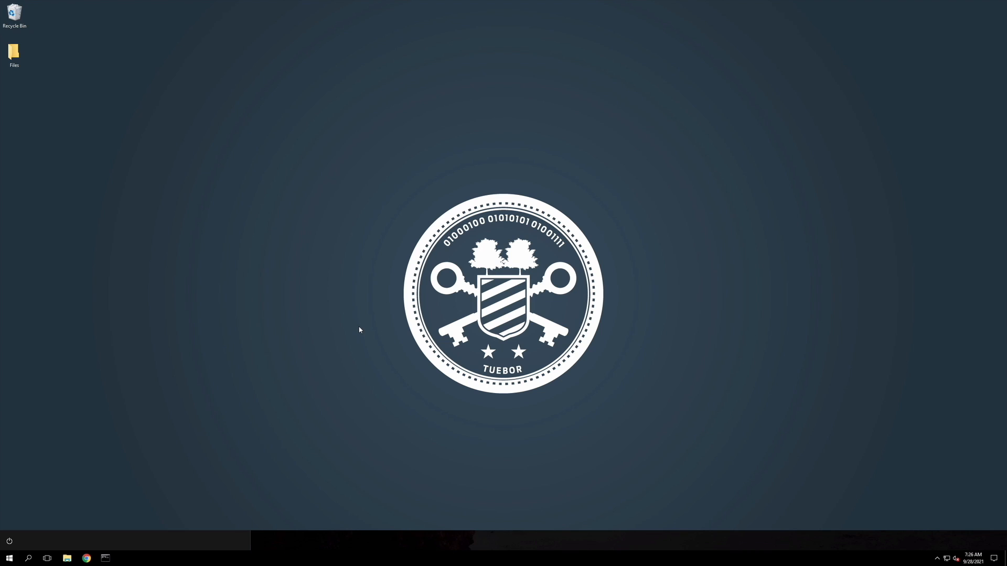